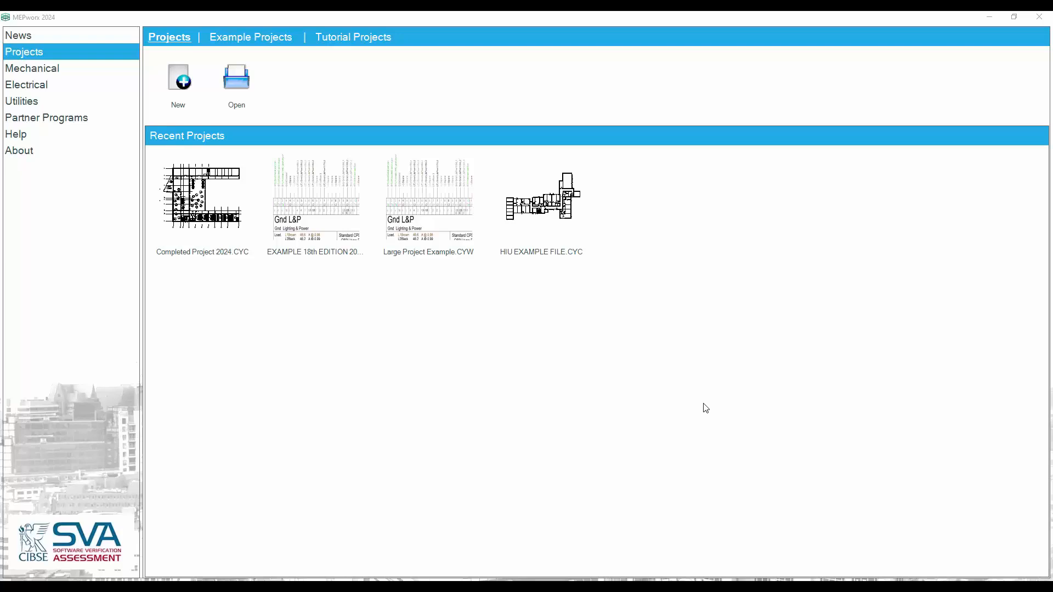
Step: Start a new project that uses 3D gbXML geometry with imported thermal modelling DSM results, loading Ushaped Model Revised.xml from the MEPworx demo files folder
{"action": "left_click", "coordinate": [179, 83]}
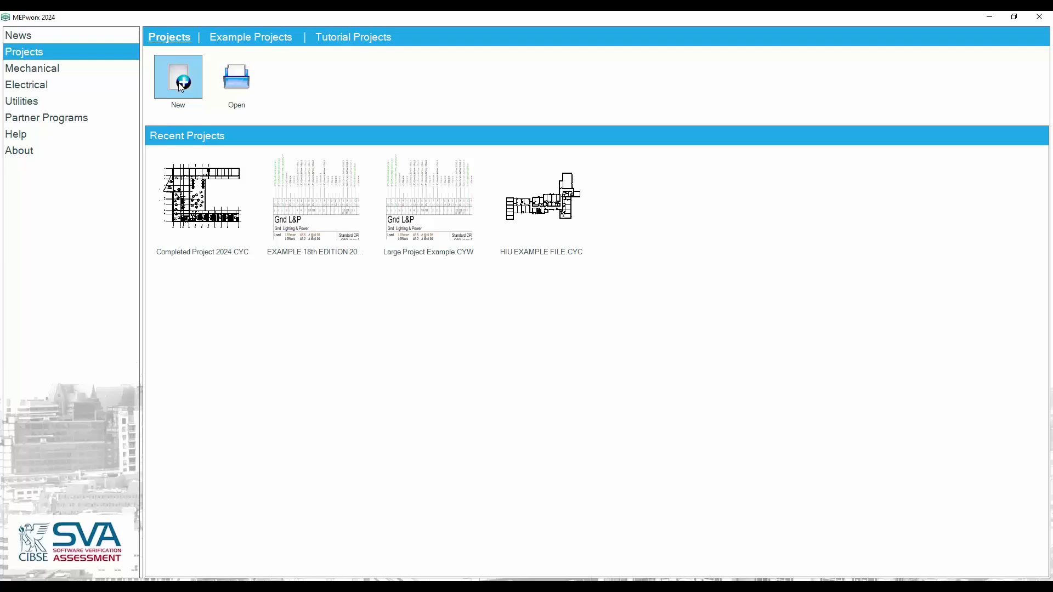
{"action": "left_click", "coordinate": [181, 86]}
{"action": "left_click", "coordinate": [659, 387]}
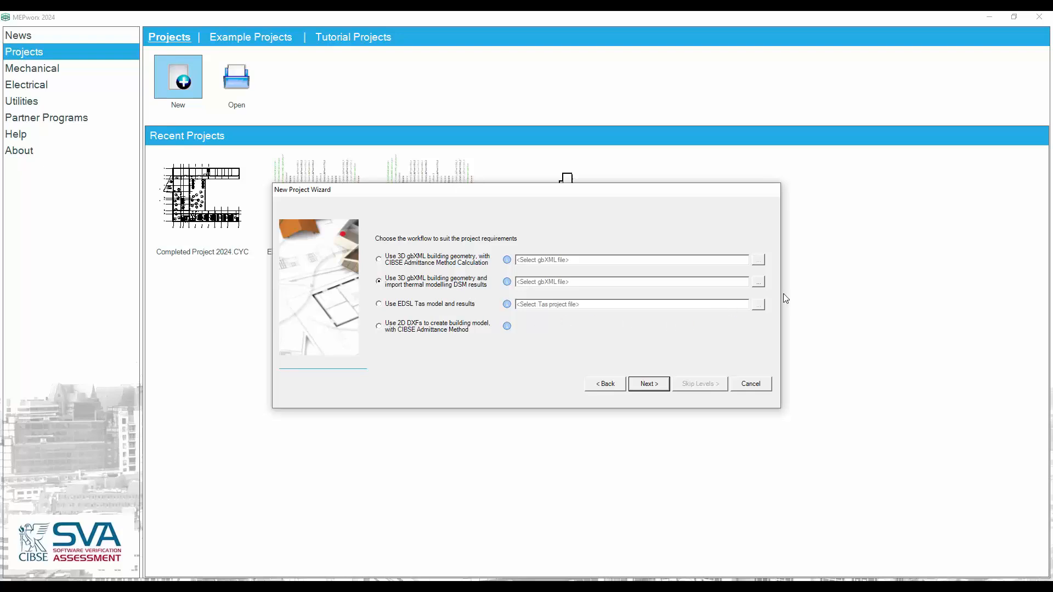
{"action": "left_click", "coordinate": [759, 282]}
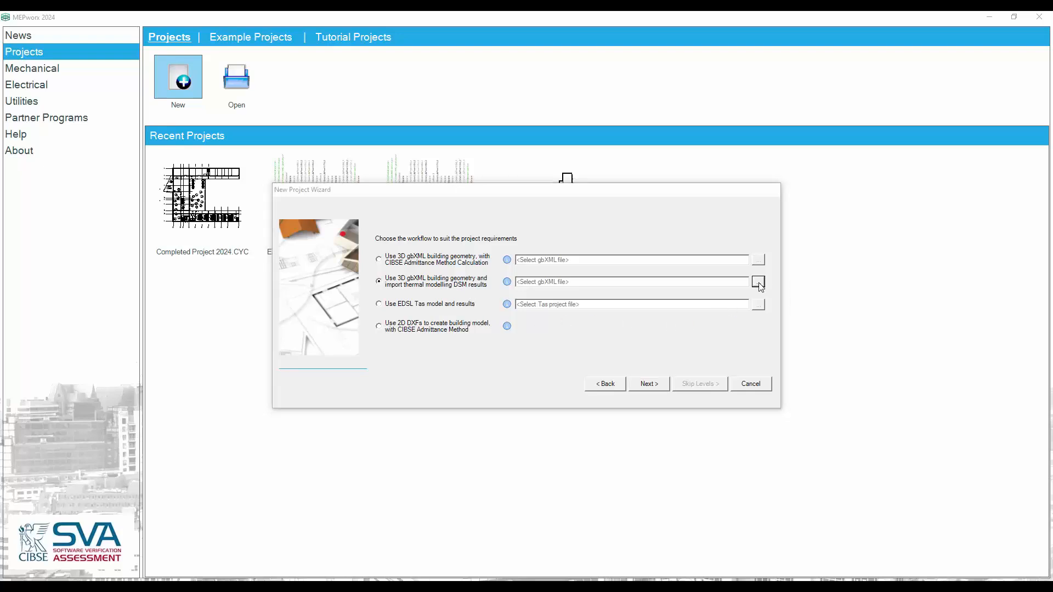
{"action": "left_click", "coordinate": [386, 179]}
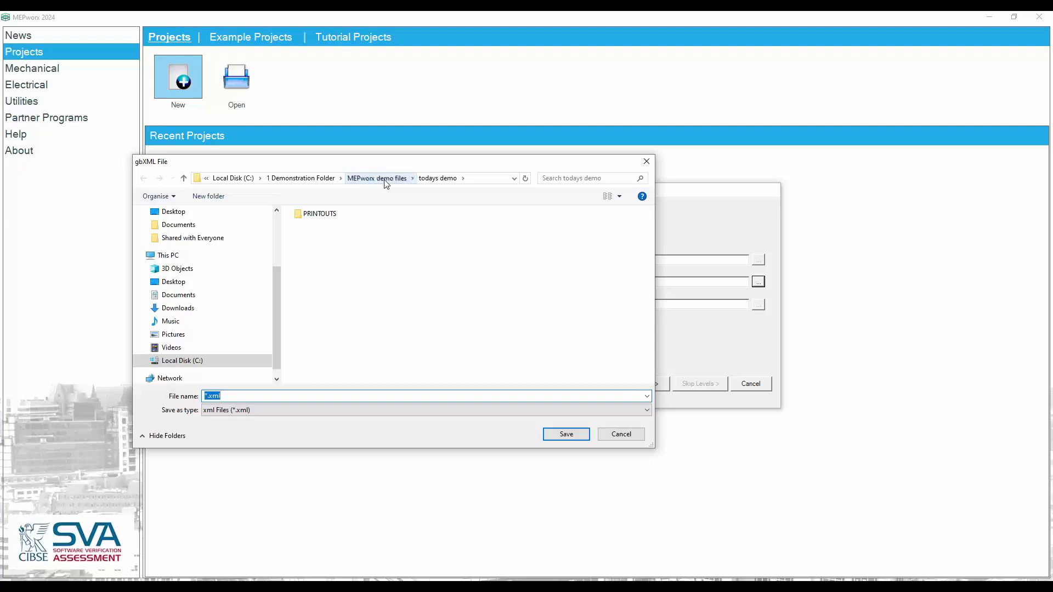
{"action": "left_click", "coordinate": [371, 332]}
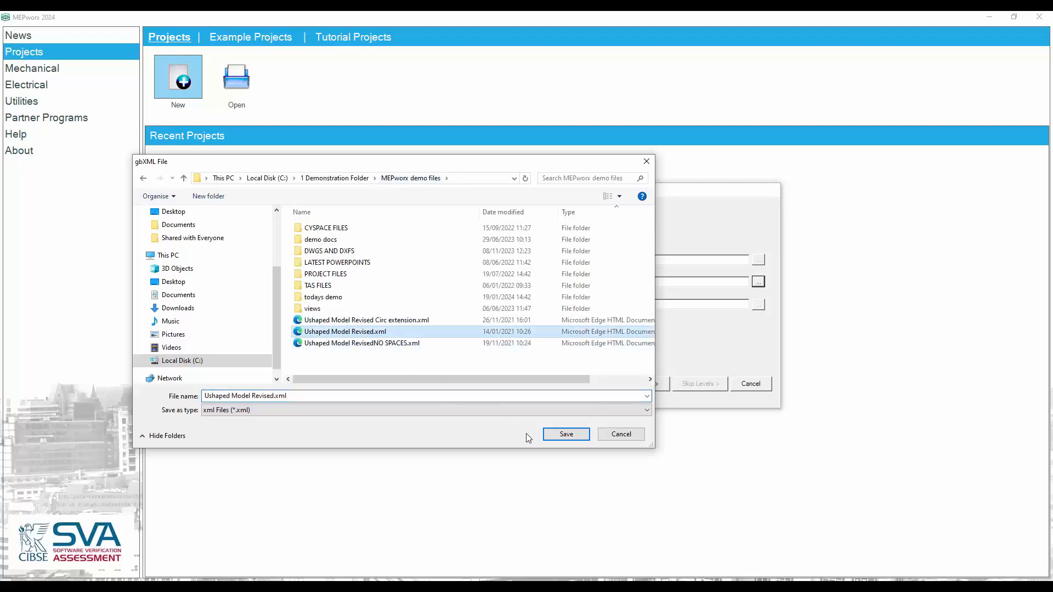
{"action": "left_click", "coordinate": [549, 436]}
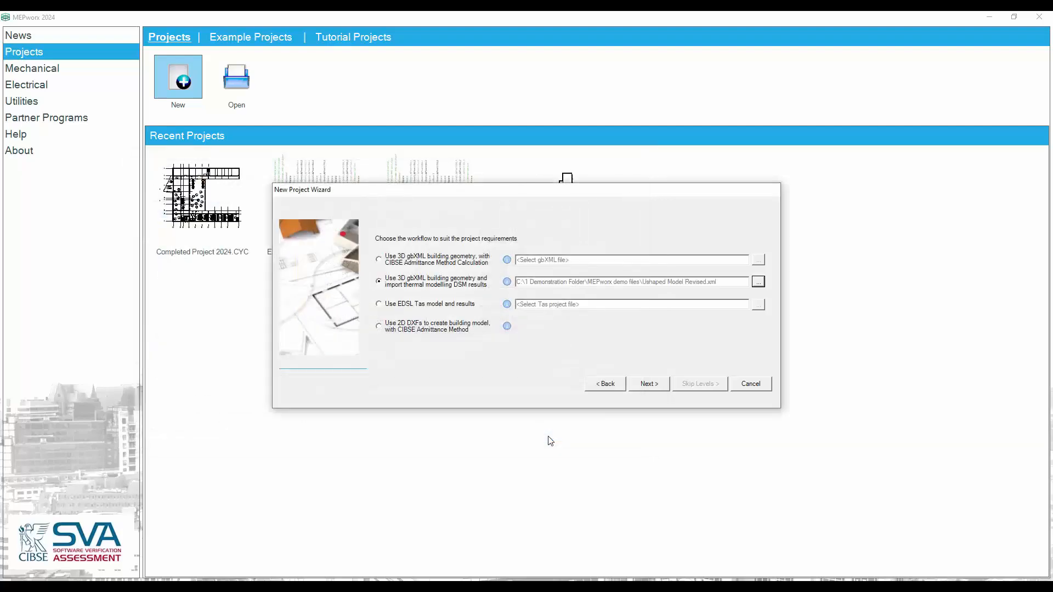
{"action": "left_click", "coordinate": [654, 385]}
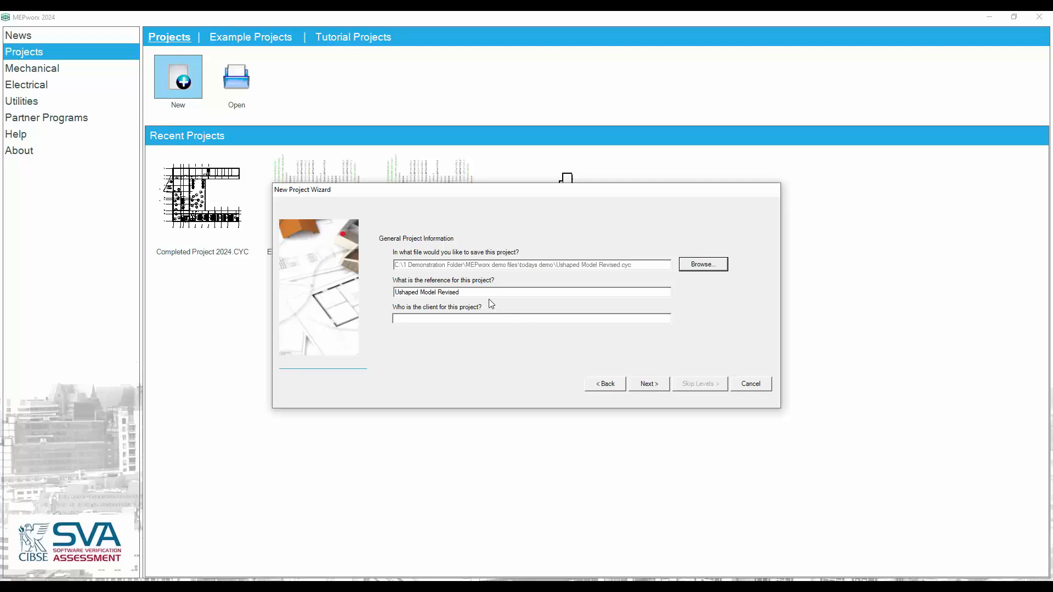
Step: Set the new project's reference to DSM IMPORT and accept the general project information
{"action": "left_click_drag", "start_coordinate": [461, 292], "coordinate": [373, 290]}
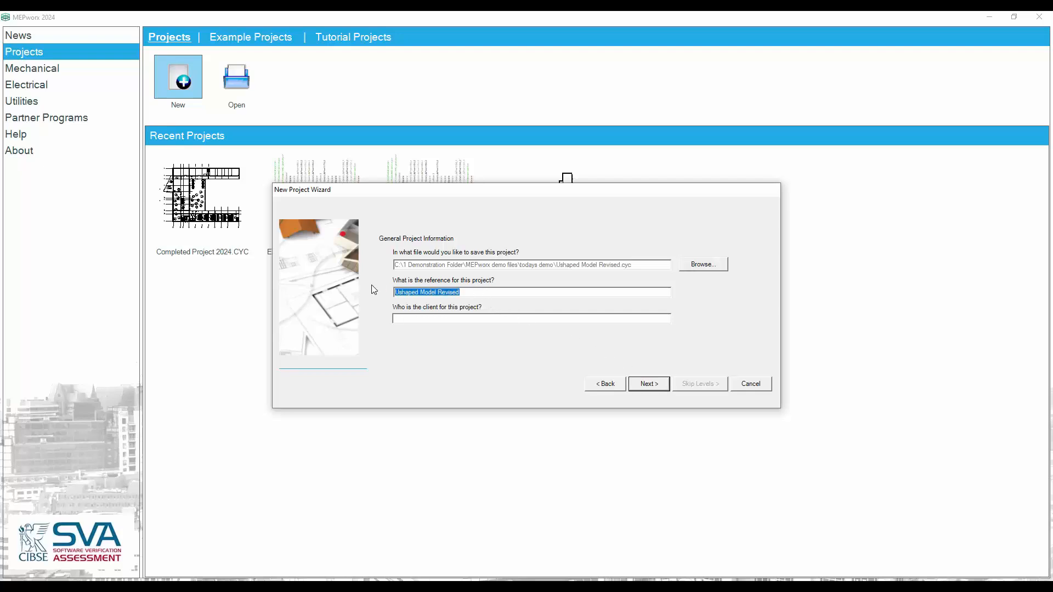
{"action": "type", "text": "DSM"}
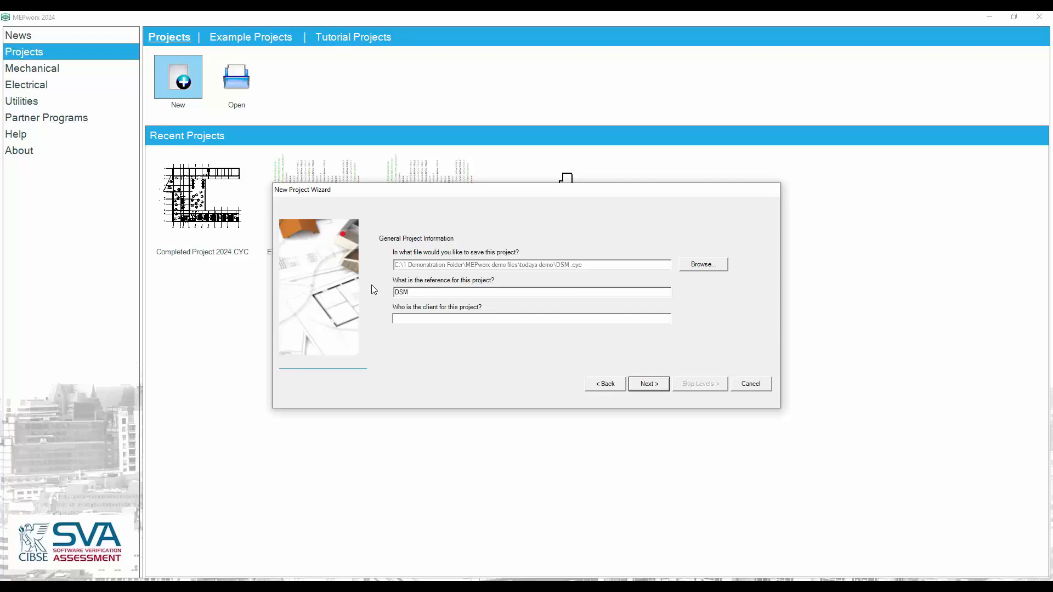
{"action": "type", "text": " IMPORT"}
{"action": "left_click", "coordinate": [648, 384]}
{"action": "left_click", "coordinate": [527, 336]}
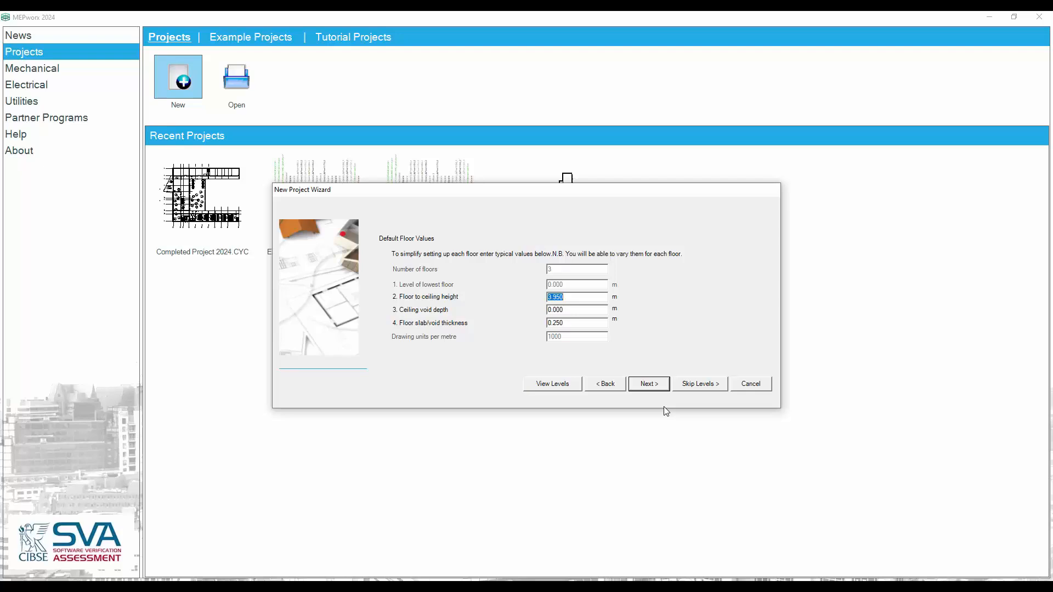
Step: Skip the individual floor levels, finish the project wizard and close the gbXML import summary
{"action": "left_click", "coordinate": [701, 385]}
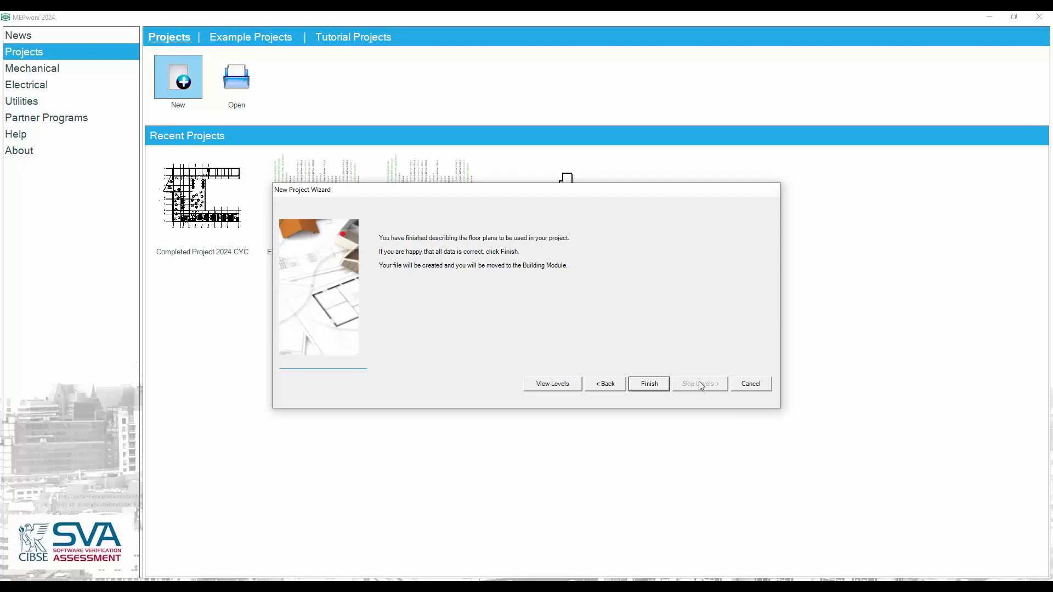
{"action": "left_click", "coordinate": [651, 386]}
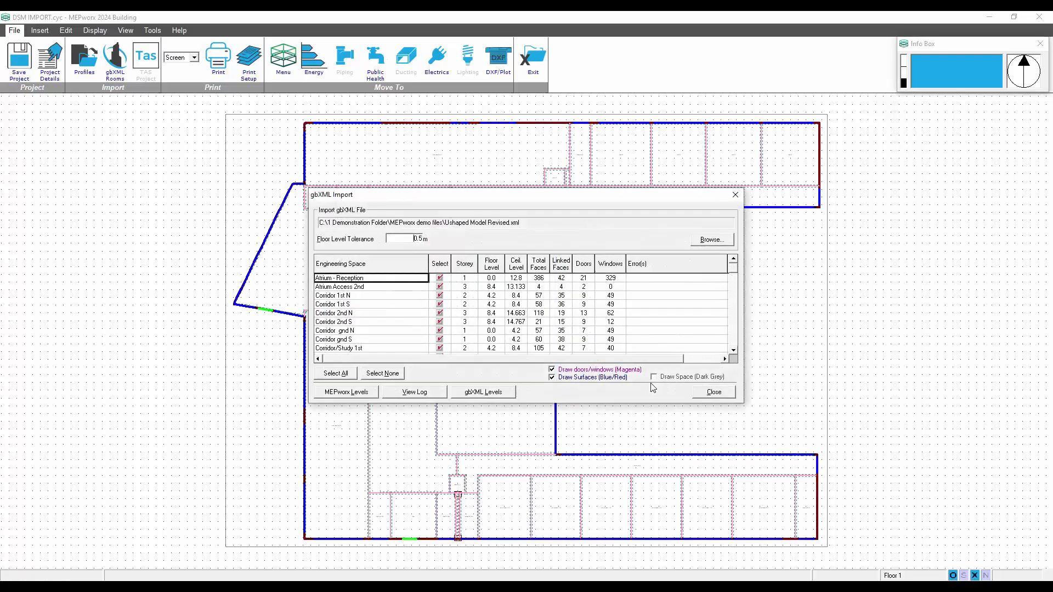
{"action": "left_click", "coordinate": [713, 393]}
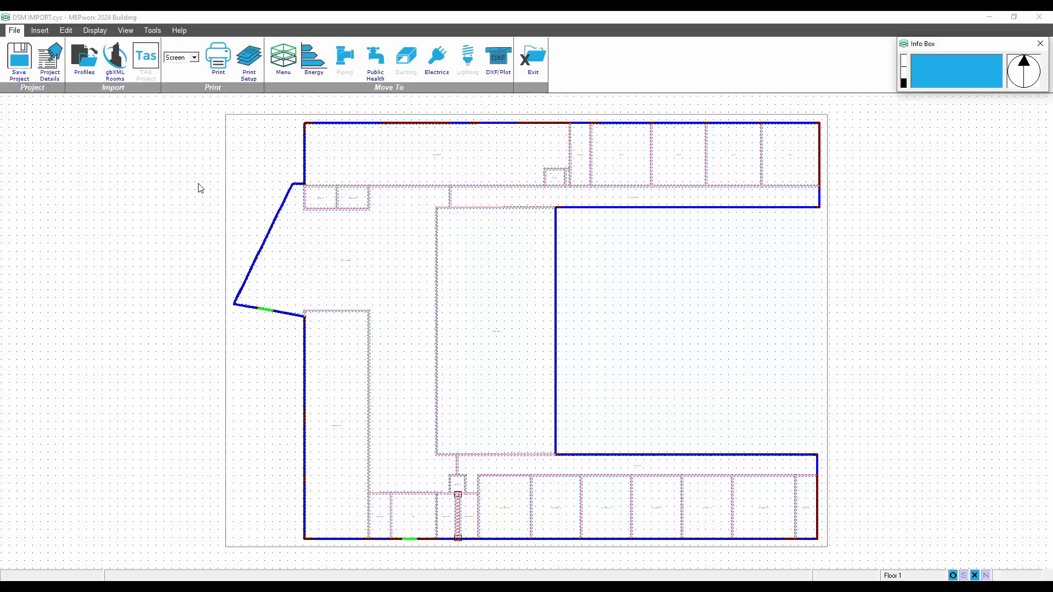
Step: In the DXF file management, rename Floor 1 as GND and set its ceiling height to 3 m
{"action": "left_click", "coordinate": [154, 31]}
{"action": "left_click", "coordinate": [118, 59]}
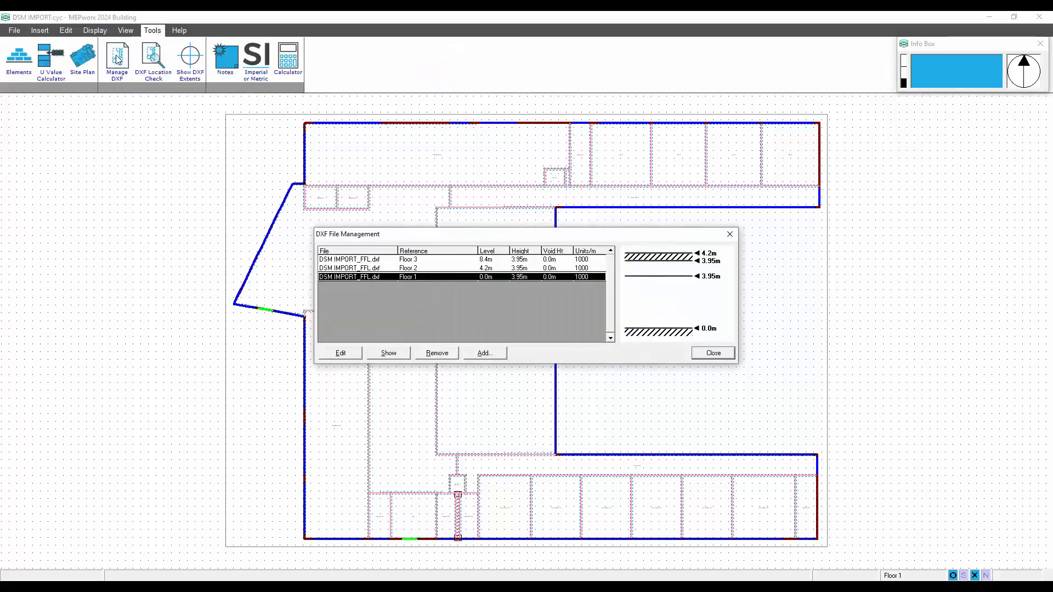
{"action": "left_click", "coordinate": [352, 356]}
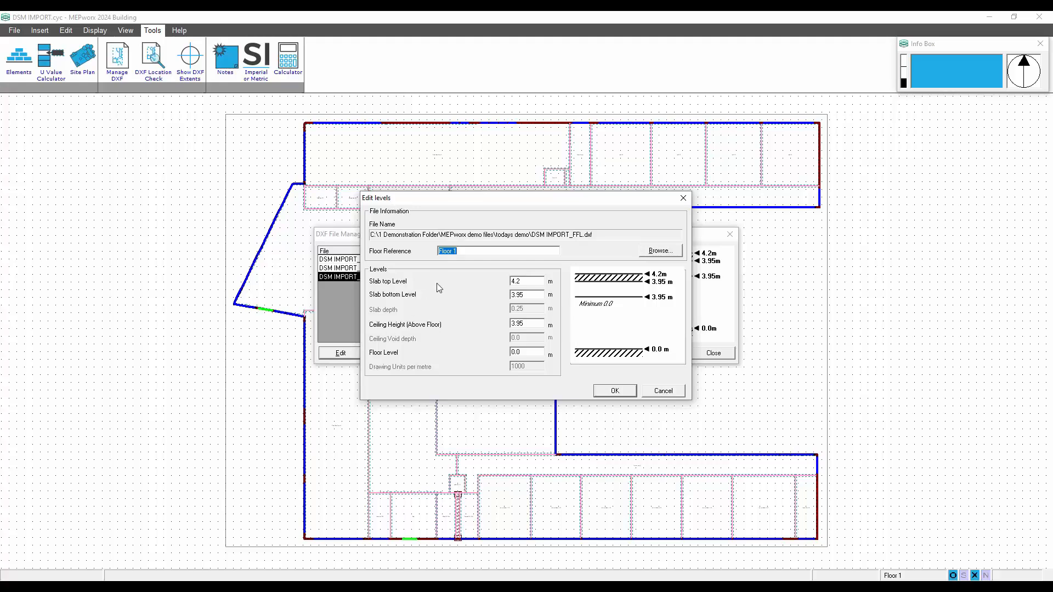
{"action": "type", "text": "GND"}
{"action": "double_click", "coordinate": [529, 325]}
{"action": "type", "text": "3"}
Step: Assign Ushaped Model Revised - Floor Plan - 01 - Entry Level.dxf as the GND floor's drawing
{"action": "left_click", "coordinate": [656, 255]}
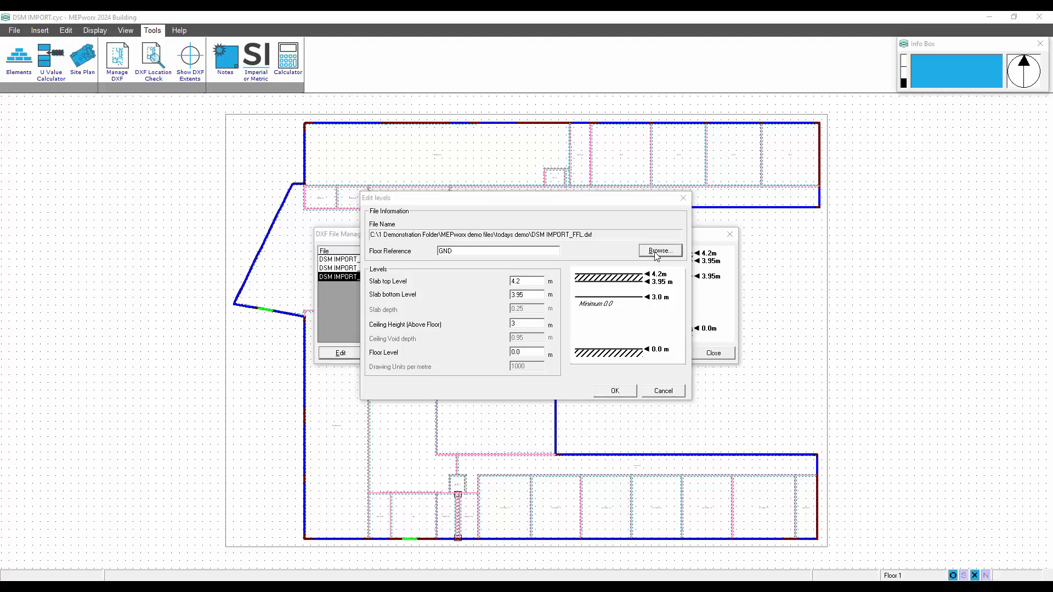
{"action": "left_click", "coordinate": [601, 217]}
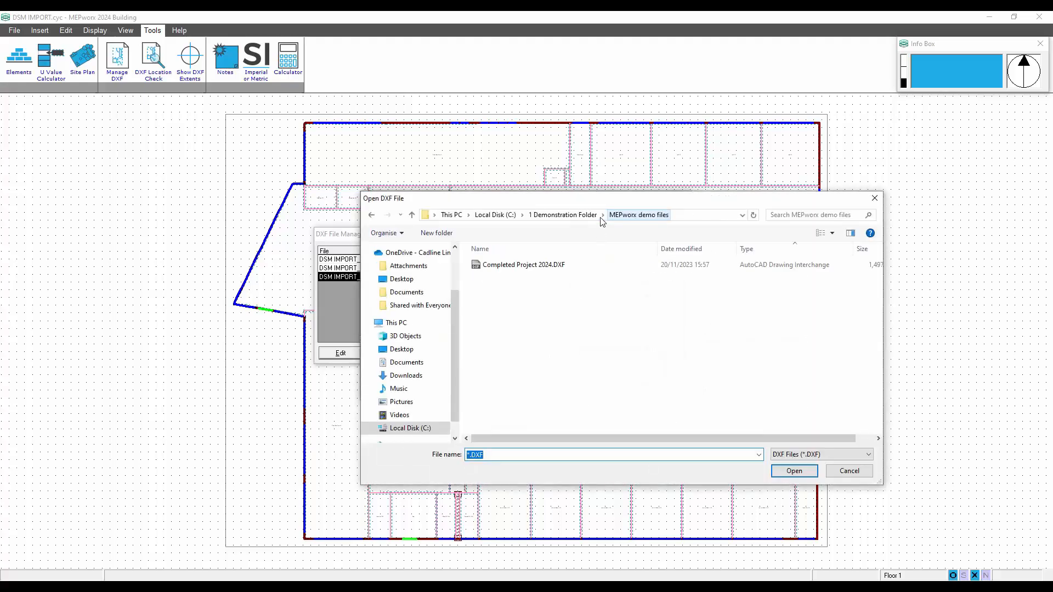
{"action": "left_click", "coordinate": [604, 404]}
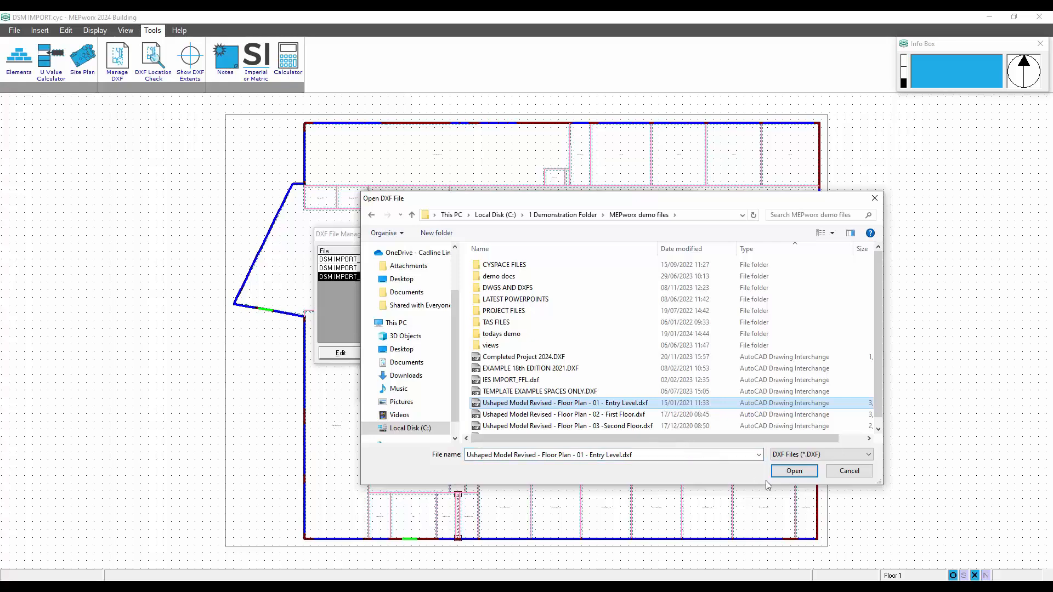
{"action": "left_click", "coordinate": [790, 472]}
{"action": "left_click", "coordinate": [620, 395]}
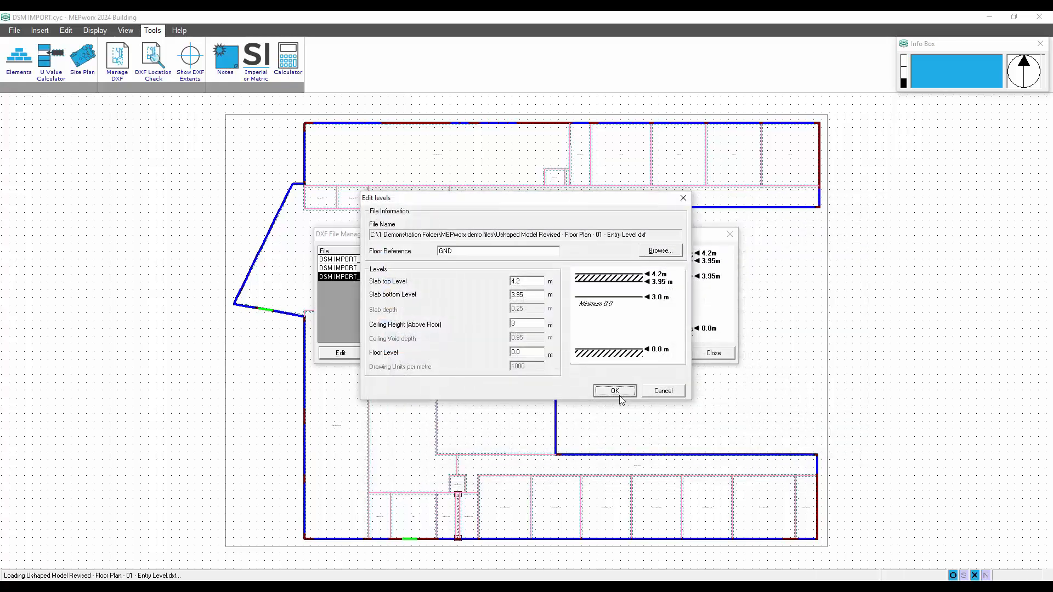
Step: Rename Floor 2 as 1ST and set its ceiling height to 3 m
{"action": "left_click", "coordinate": [358, 267]}
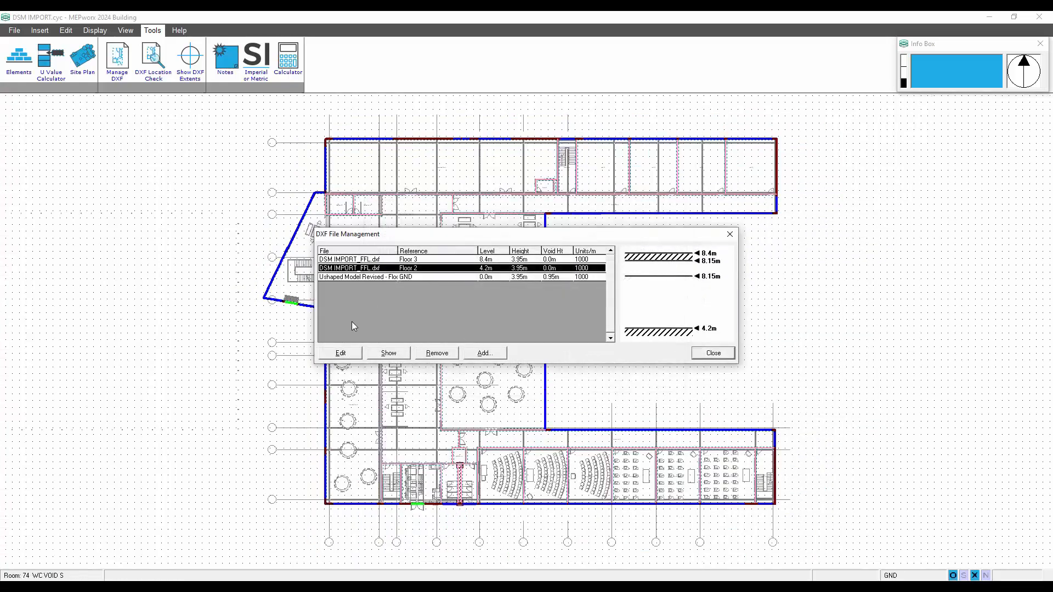
{"action": "left_click", "coordinate": [340, 353]}
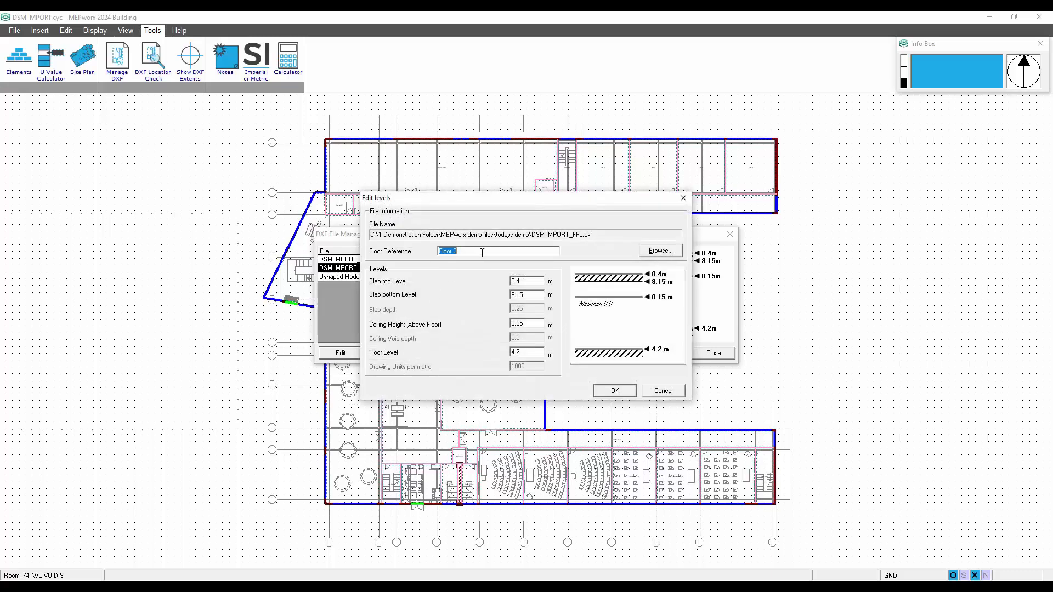
{"action": "type", "text": "1ST"}
{"action": "double_click", "coordinate": [525, 322]}
Step: Assign Ushaped Model Revised - Floor Plan - 02 - First Floor.dxf as the 1ST floor's drawing
{"action": "left_click", "coordinate": [656, 252]}
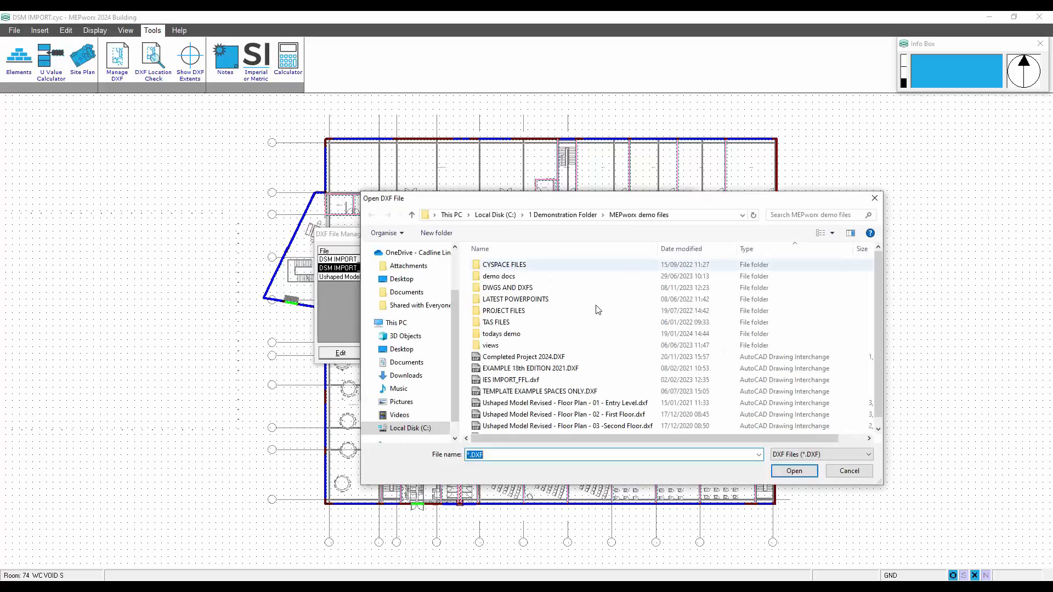
{"action": "left_click", "coordinate": [574, 415]}
{"action": "left_click", "coordinate": [793, 472]}
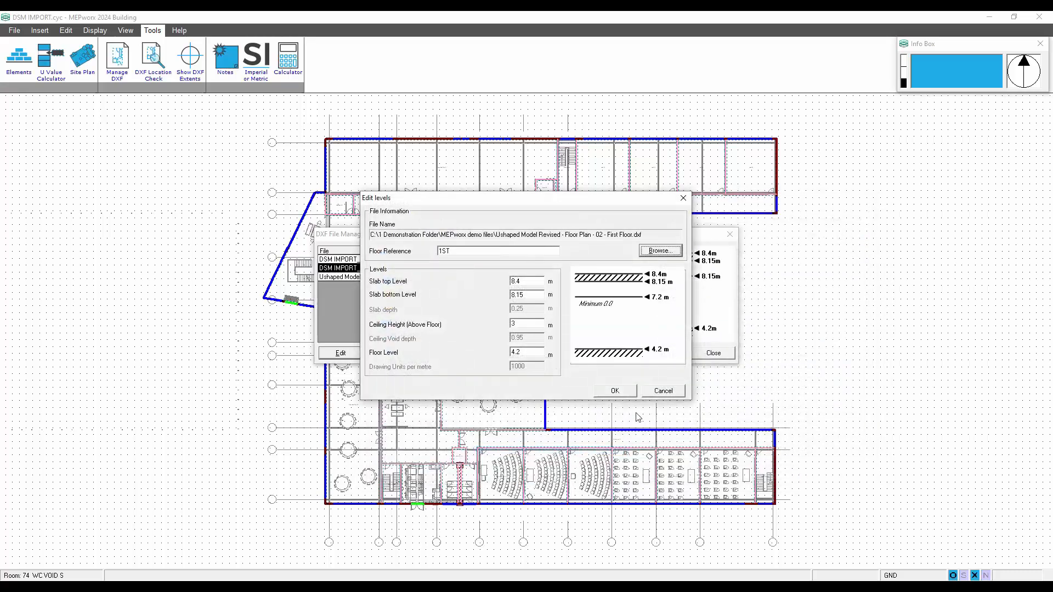
{"action": "left_click", "coordinate": [609, 394]}
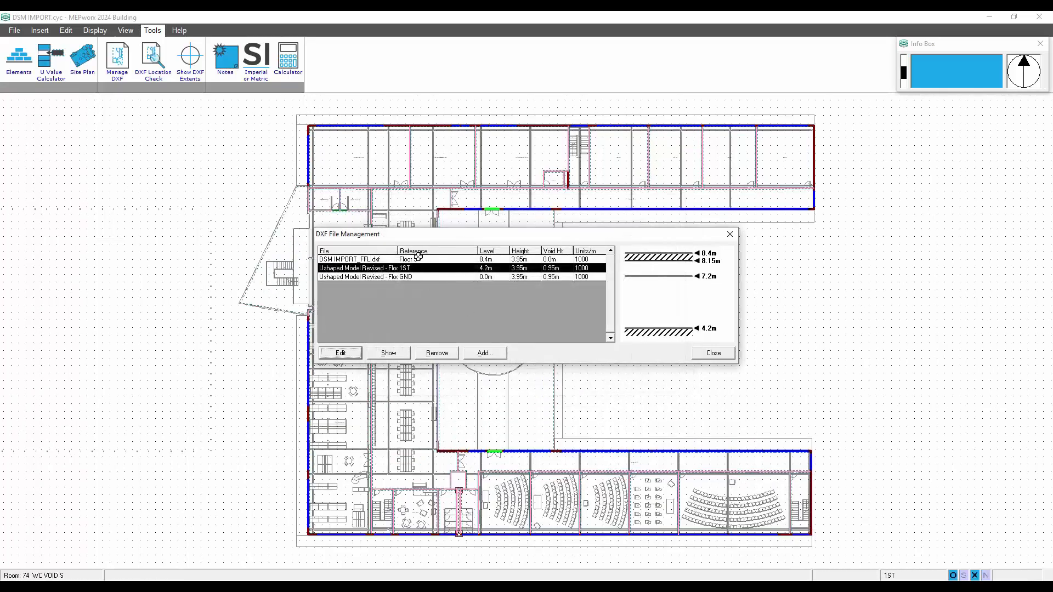
Step: Rename Floor 3 as 2ND, assign it Ushaped Model Revised - Floor Plan - 03 -Second Floor.dxf, and close the DXF file management
{"action": "left_click", "coordinate": [340, 352]}
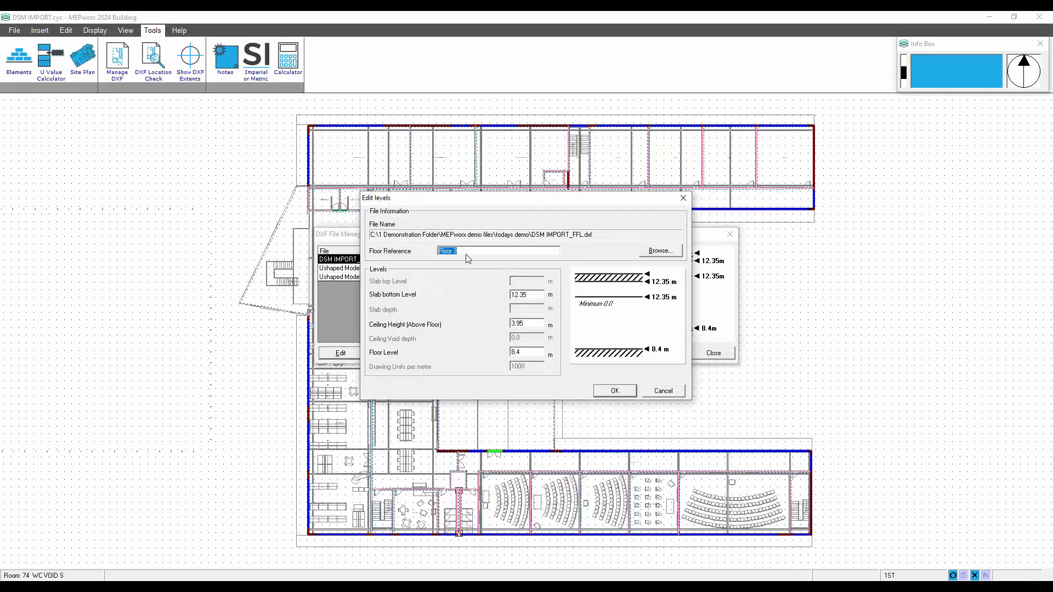
{"action": "type", "text": "2ND"}
{"action": "left_click", "coordinate": [652, 251]}
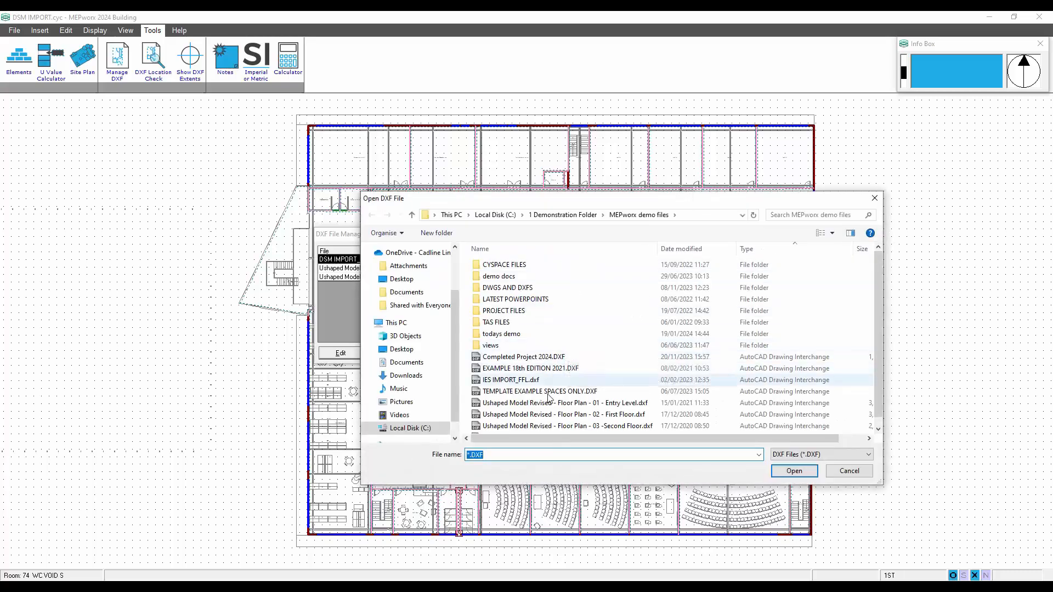
{"action": "left_click", "coordinate": [562, 425]}
{"action": "left_click", "coordinate": [794, 470]}
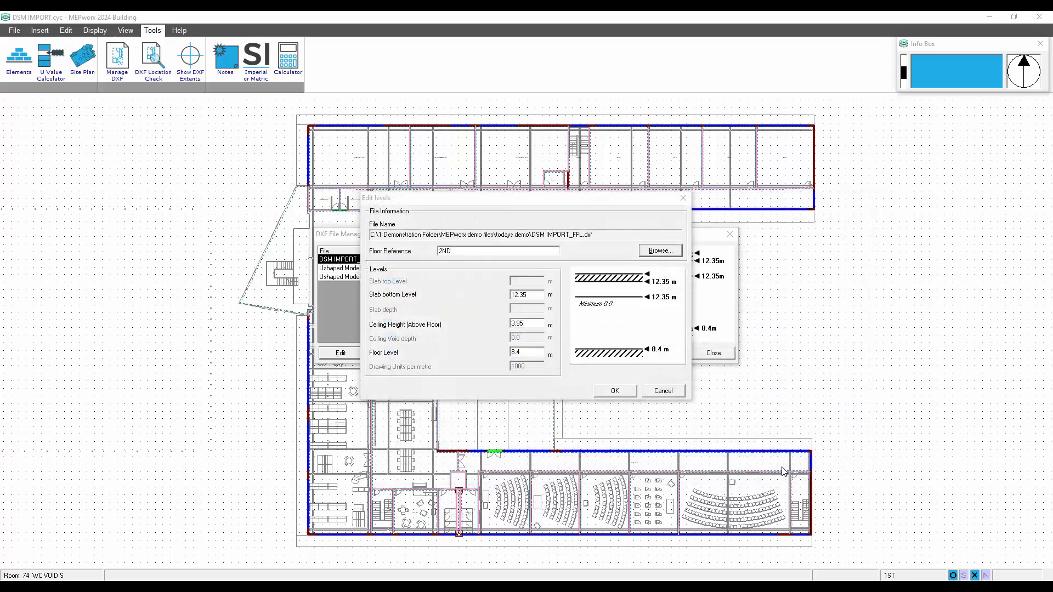
{"action": "left_click", "coordinate": [615, 390]}
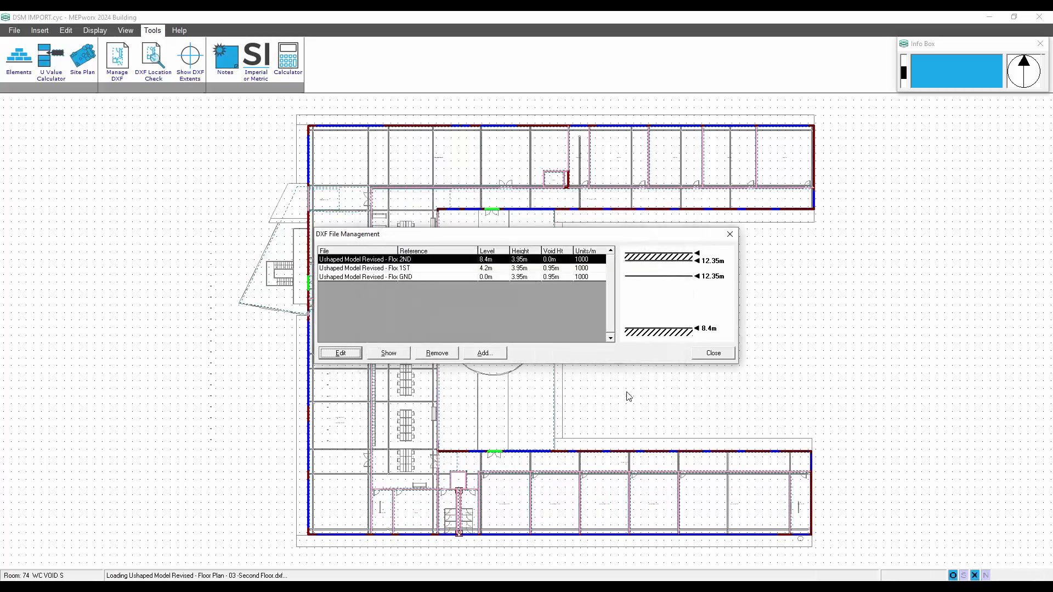
{"action": "left_click", "coordinate": [710, 355]}
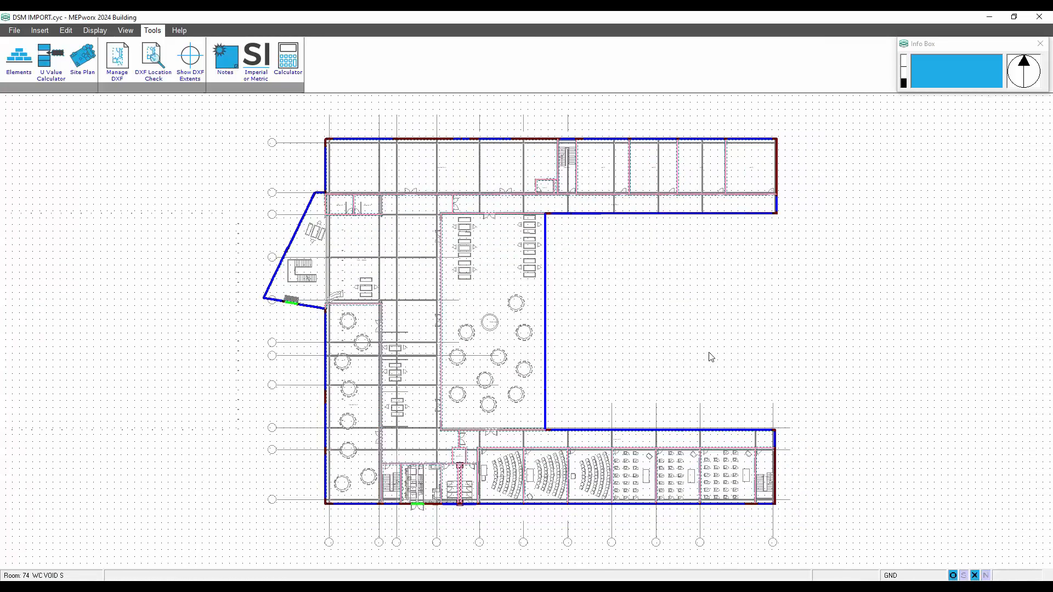
Step: Move the project from the Building module to the Energy module
{"action": "left_click", "coordinate": [15, 30]}
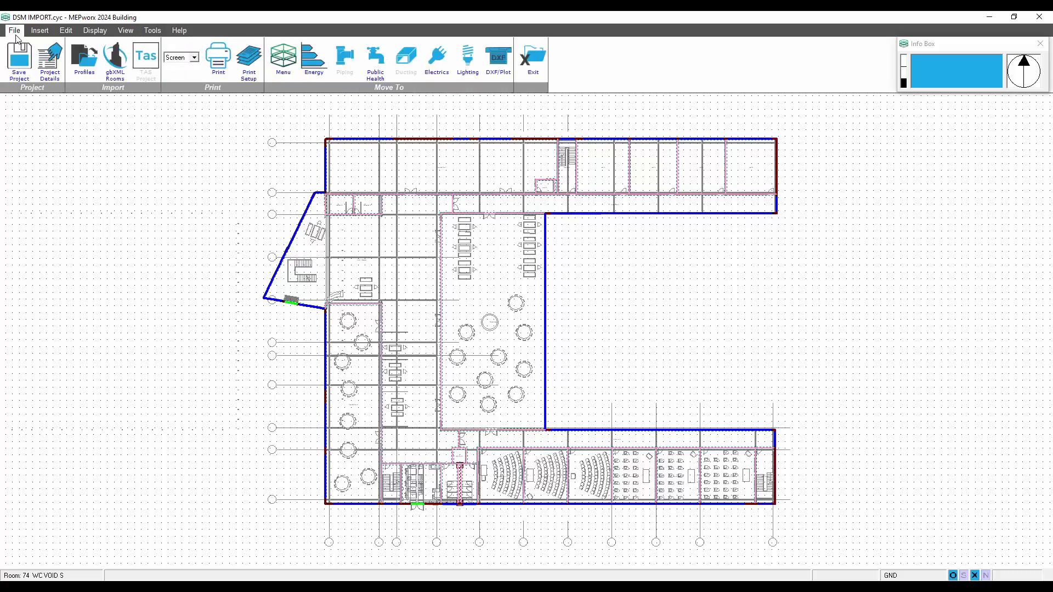
{"action": "left_click", "coordinate": [316, 56]}
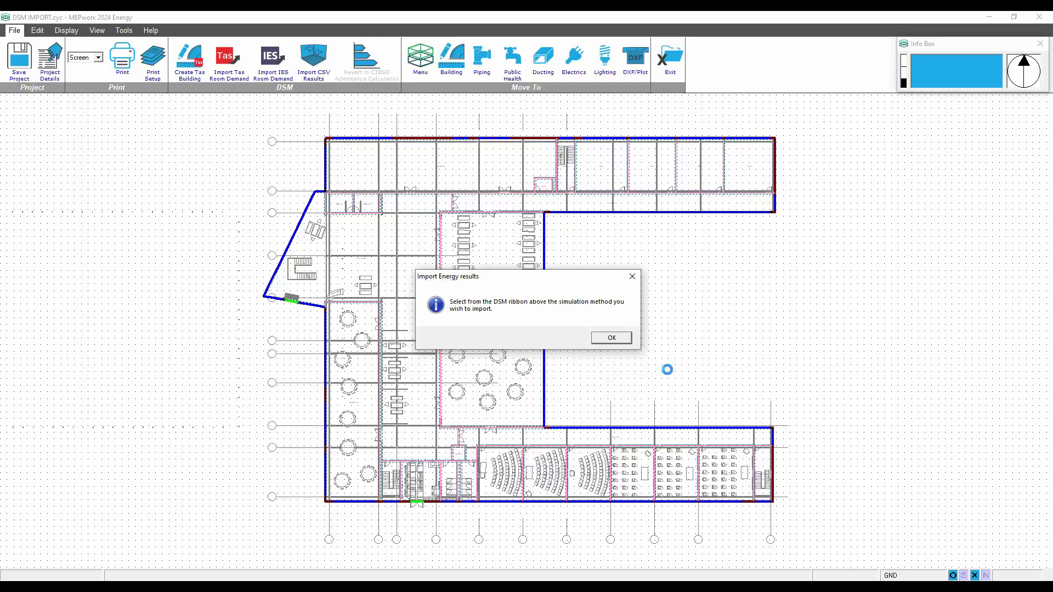
{"action": "left_click", "coordinate": [612, 339]}
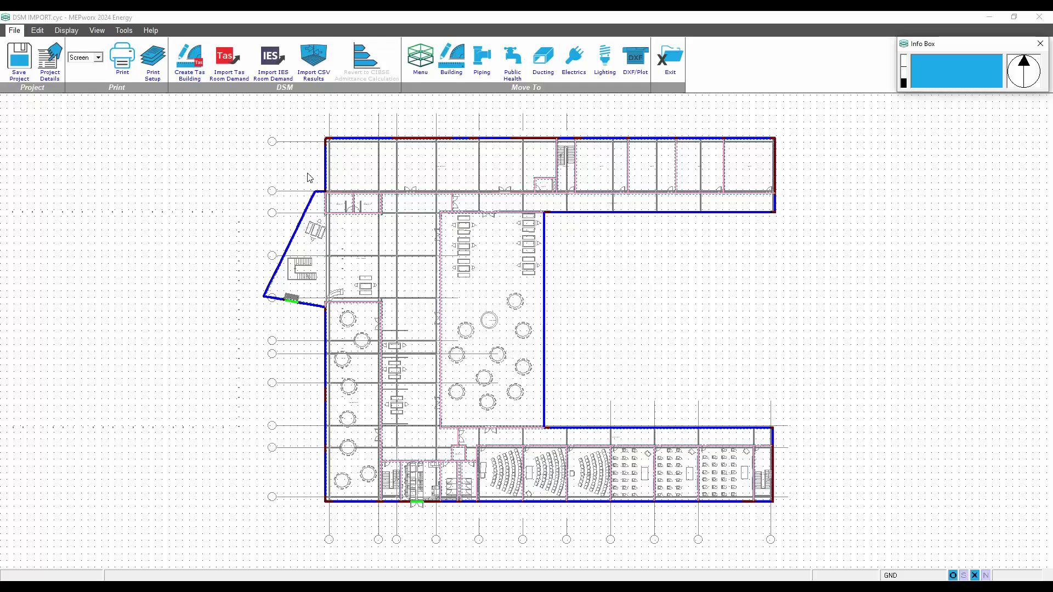
Step: Choose Generic Import Results.csv as the source file for the IES room demand import
{"action": "left_click", "coordinate": [267, 59]}
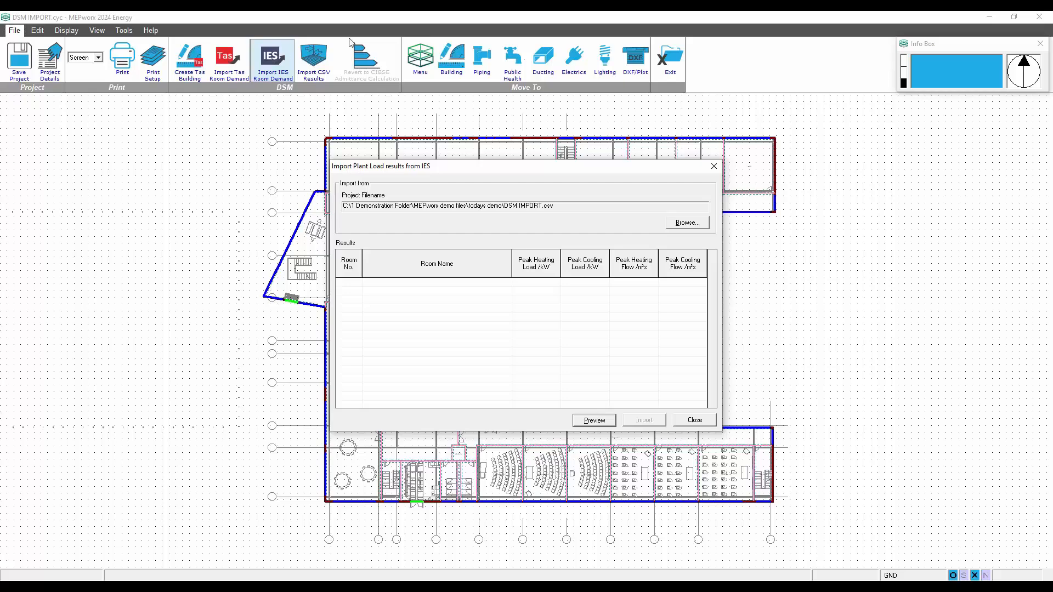
{"action": "left_click", "coordinate": [678, 222]}
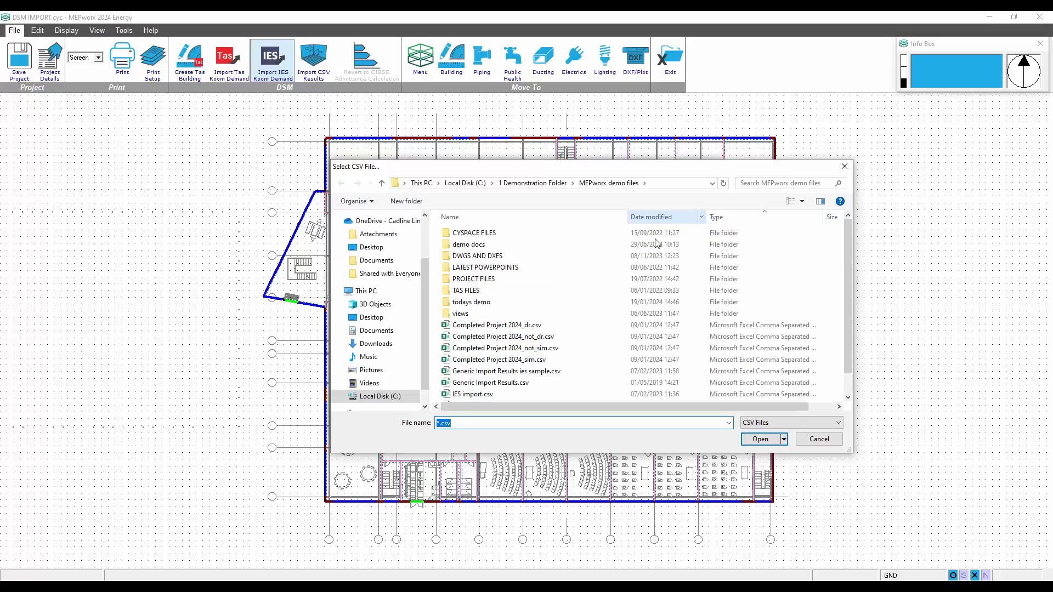
{"action": "left_click", "coordinate": [511, 383]}
{"action": "key", "text": "Return"}
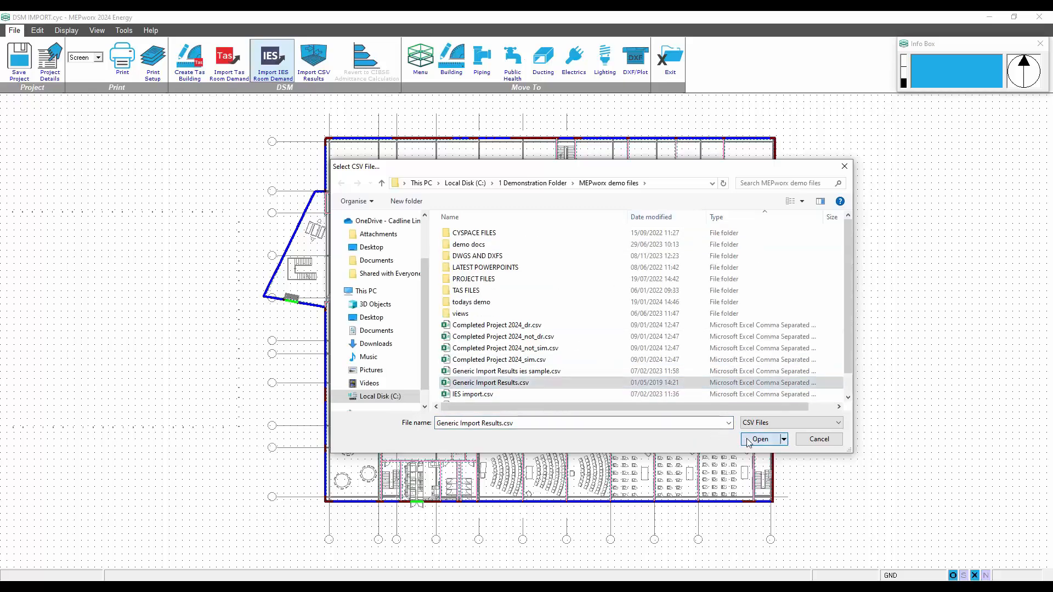
Step: Preview the room heating and cooling load results from Generic Import Results.csv before importing them
{"action": "left_click", "coordinate": [591, 420]}
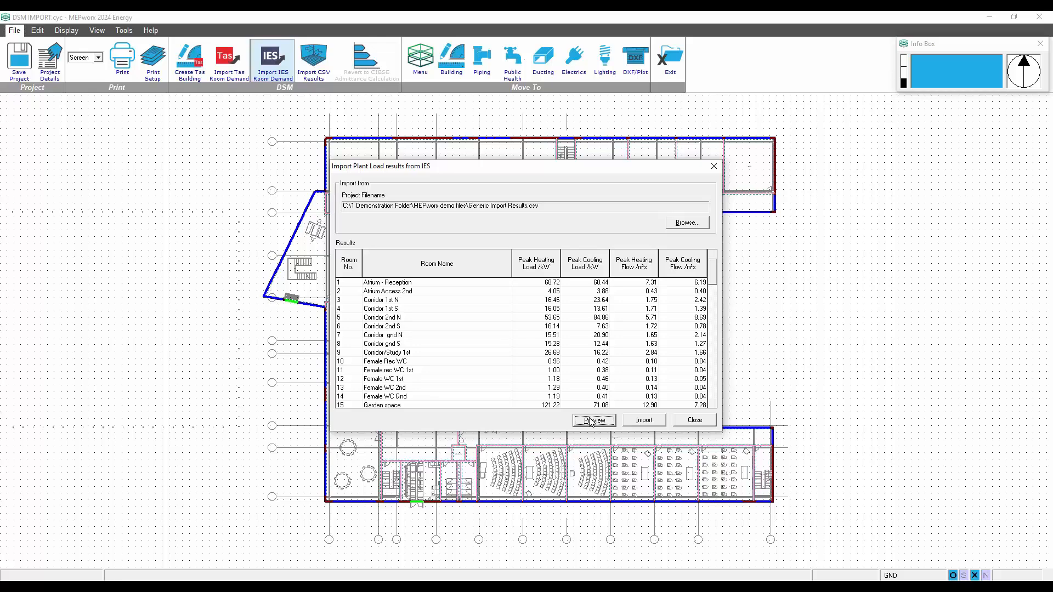
{"action": "left_click", "coordinate": [685, 223]}
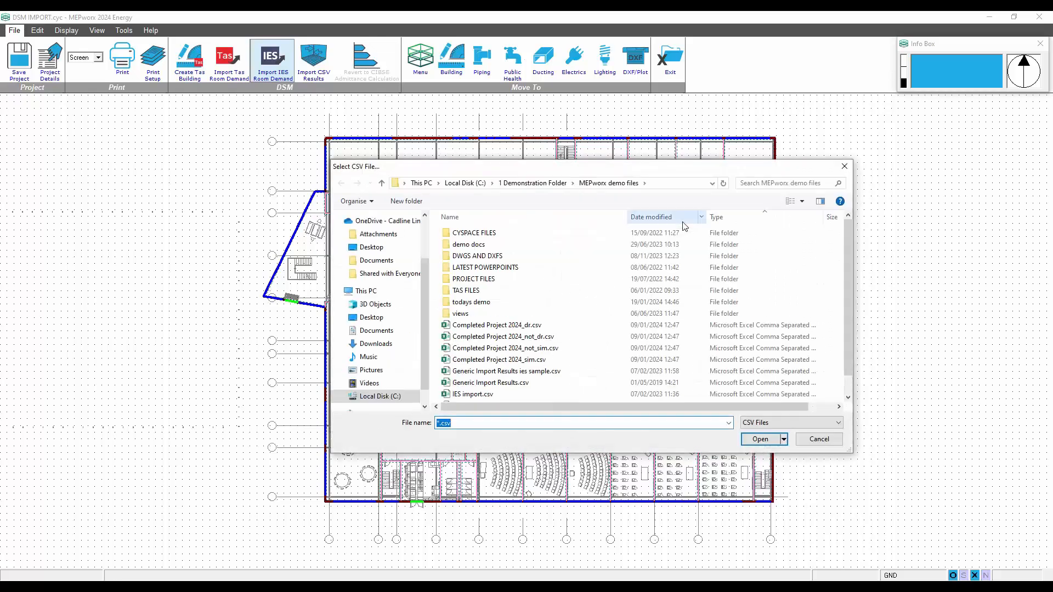
{"action": "double_click", "coordinate": [461, 290]}
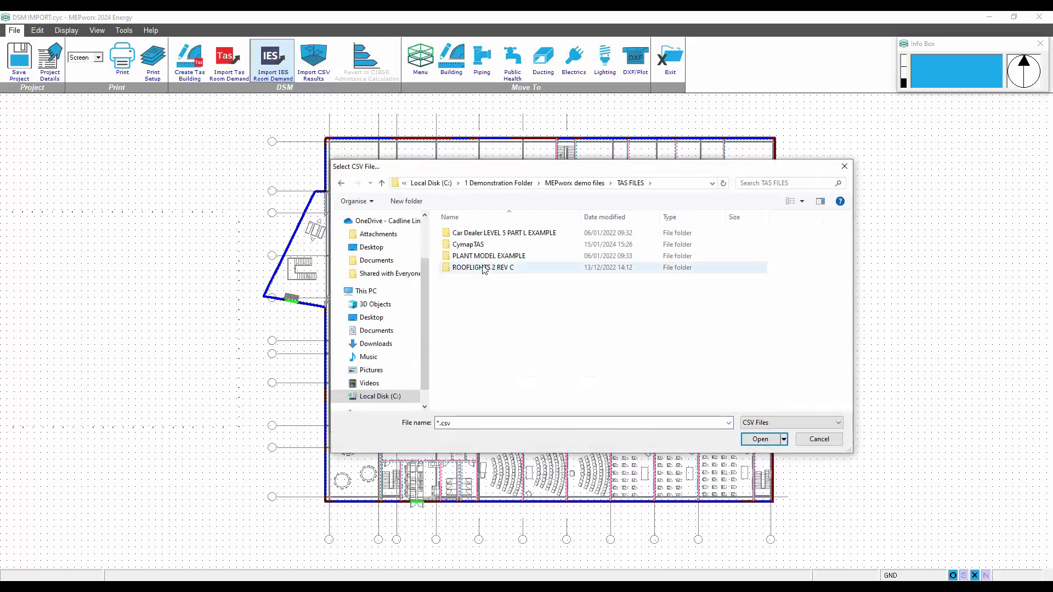
{"action": "double_click", "coordinate": [484, 268]}
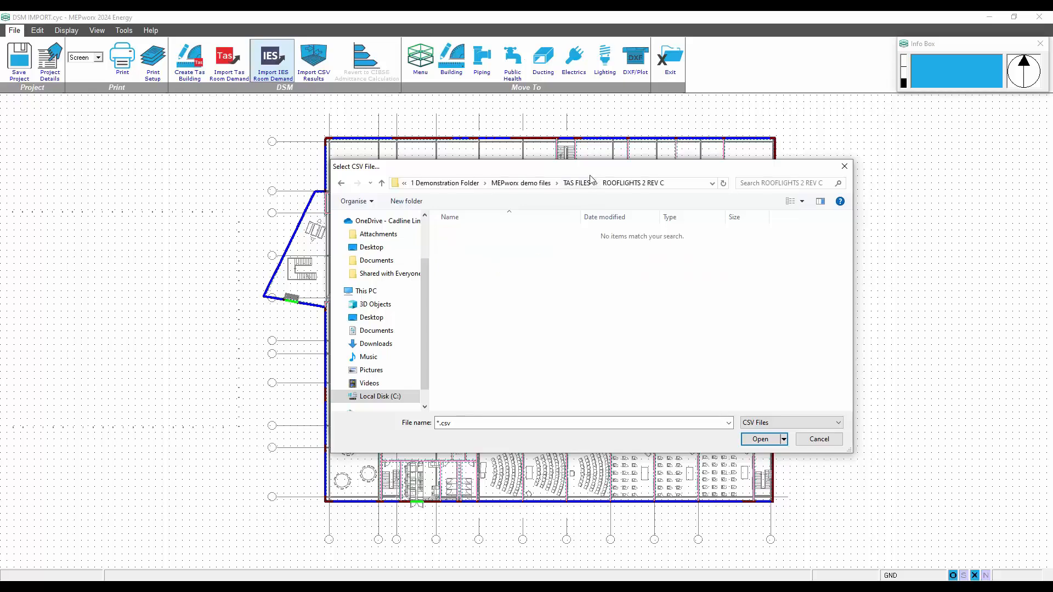
{"action": "left_click", "coordinate": [577, 184]}
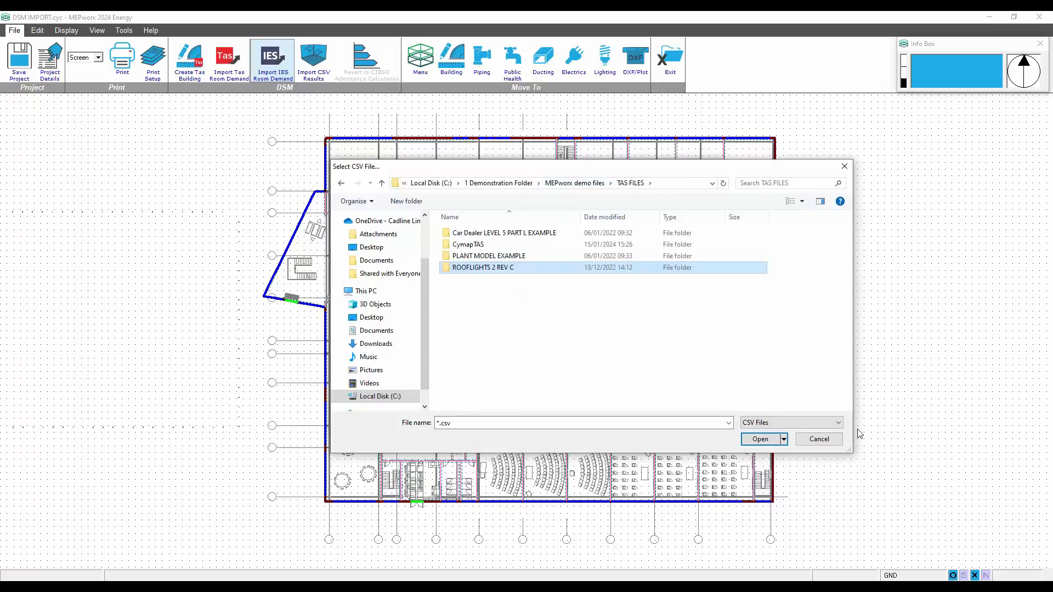
{"action": "left_click", "coordinate": [819, 441]}
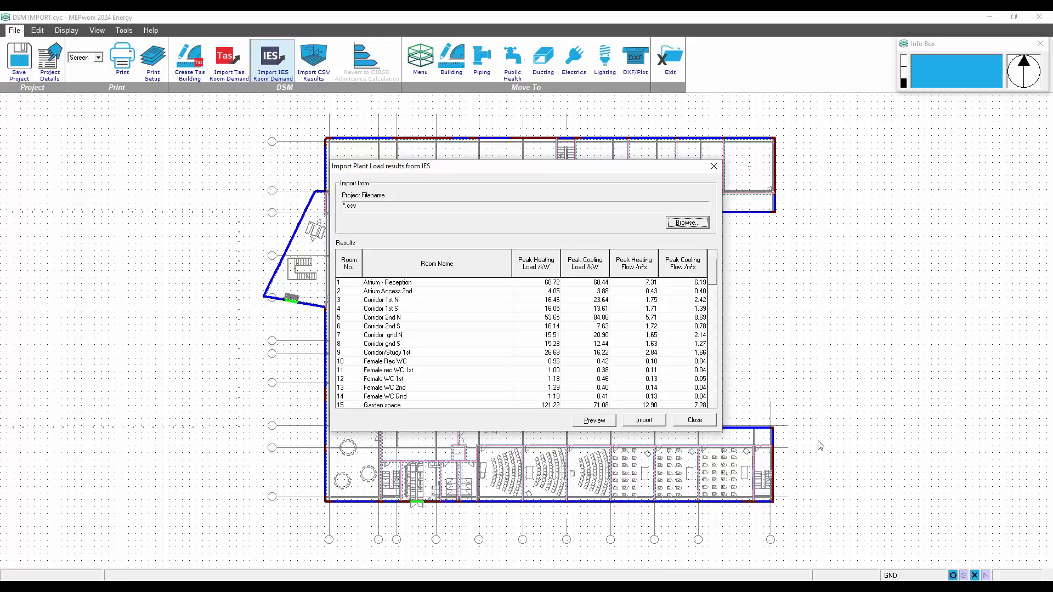
Step: Import the previewed IES room load results into the project, acknowledge completion and close the plant load import
{"action": "left_click", "coordinate": [646, 420]}
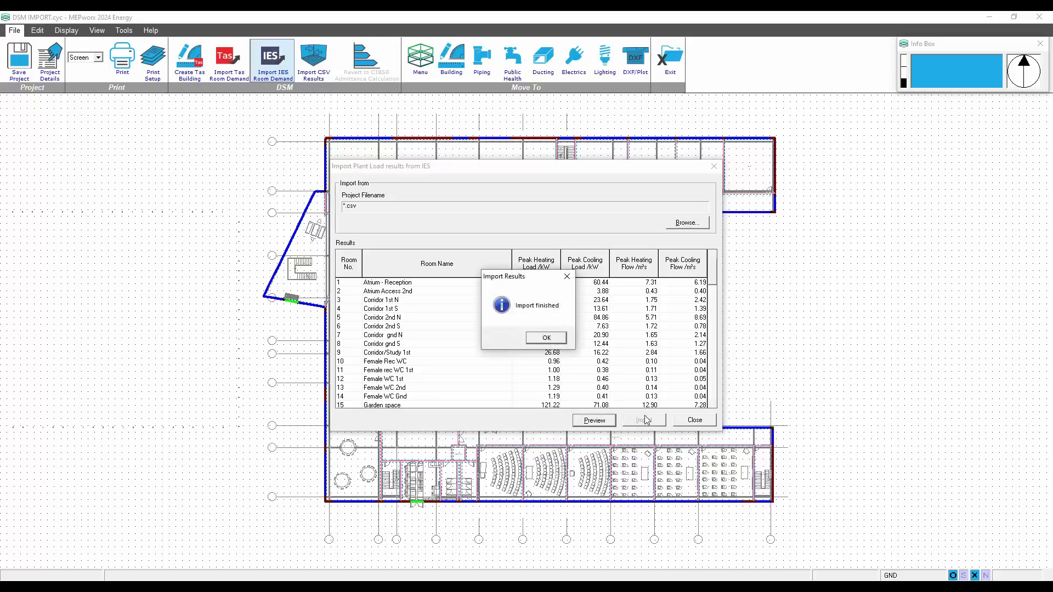
{"action": "left_click", "coordinate": [546, 338]}
{"action": "left_click", "coordinate": [695, 420]}
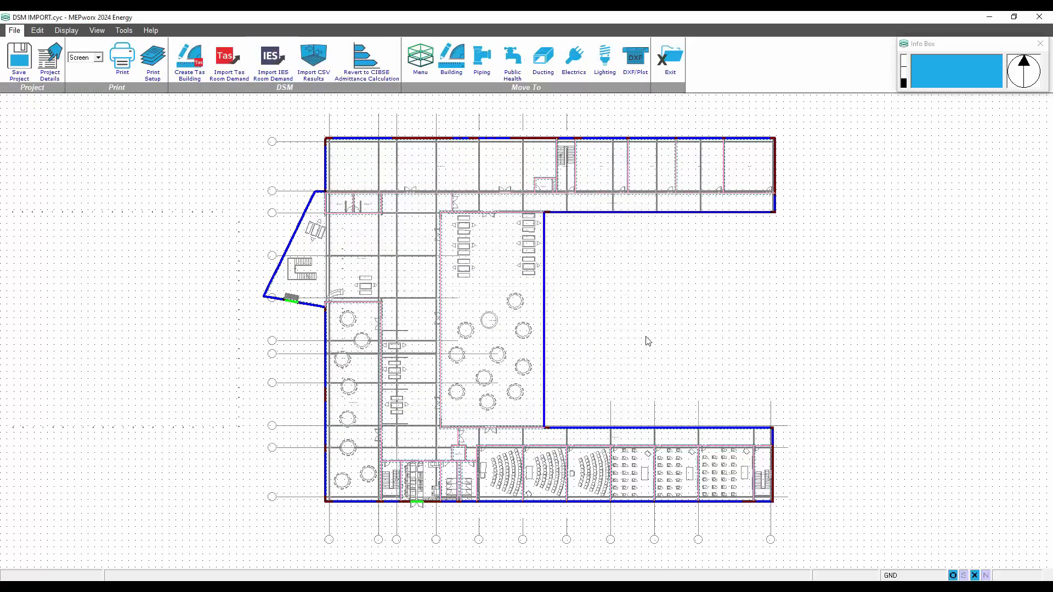